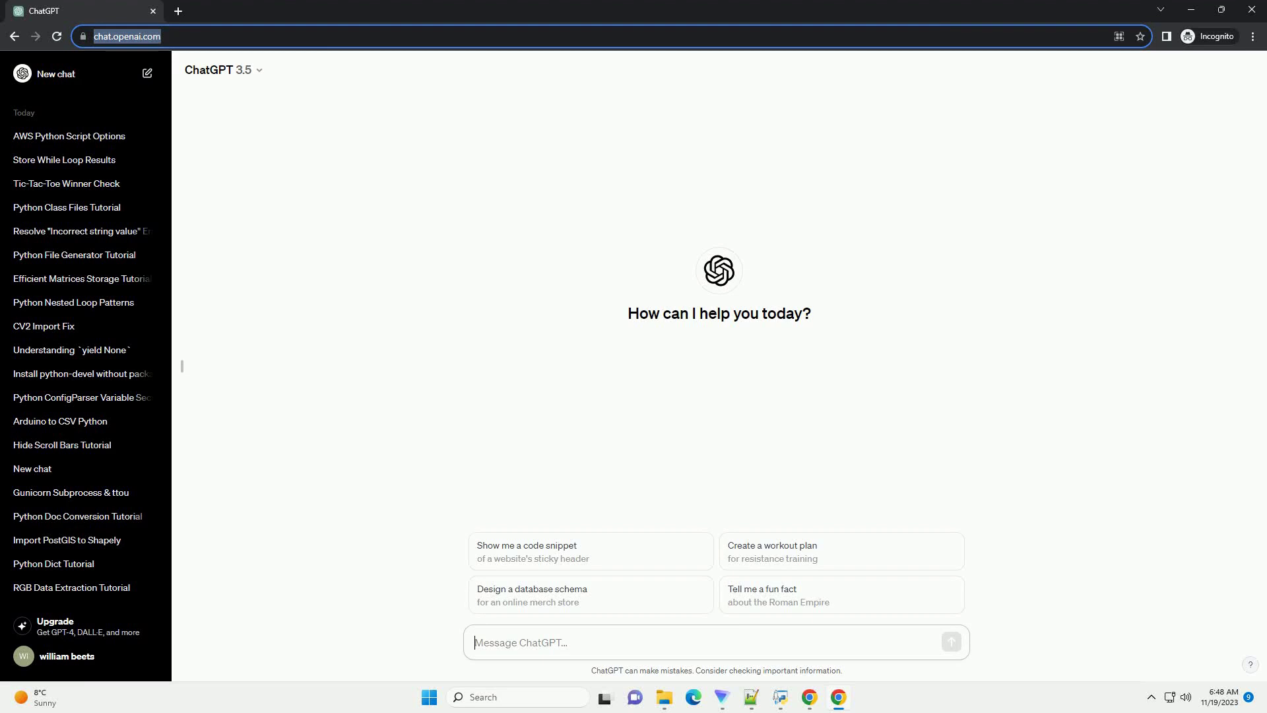
pyautogui.write('write an informative tutorial about Error in list of dictionary to data frame in python with code example')
# Step: Submit the tutorial request on list-of-dictionaries-to-DataFrame conversion errors and let ChatGPT generate its reply
pyautogui.press('Return')
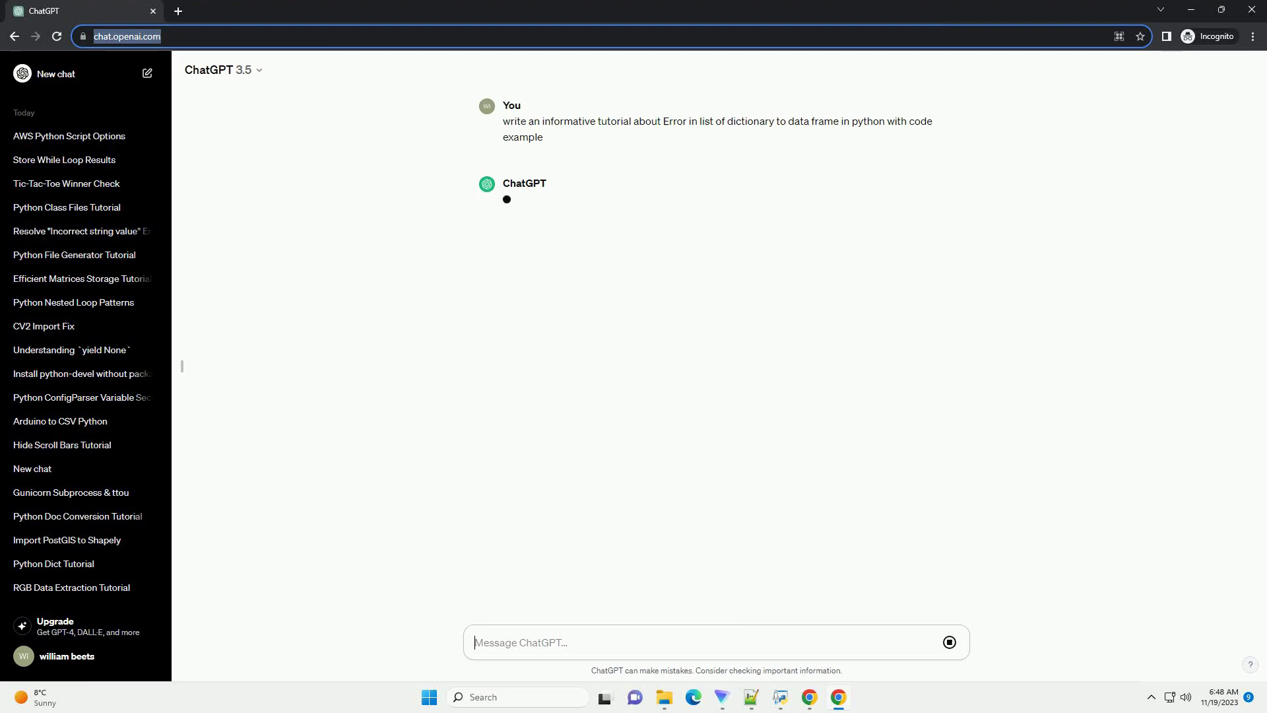